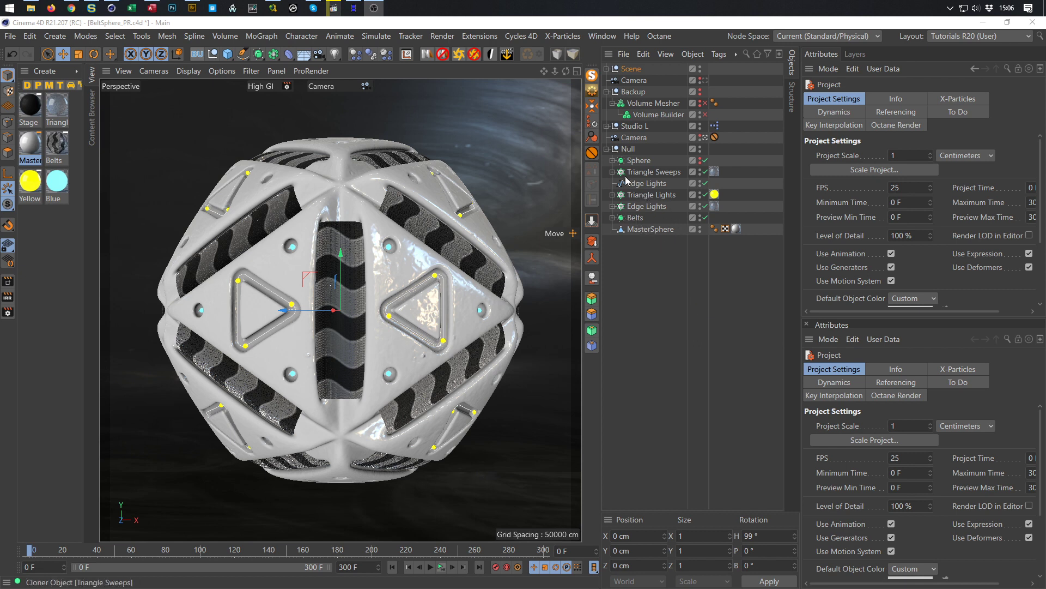
# Step: Expand Triangle Lights and show the first Sphere's Align to Spline tag (n-Side, 0%)
pyautogui.click(613, 195)
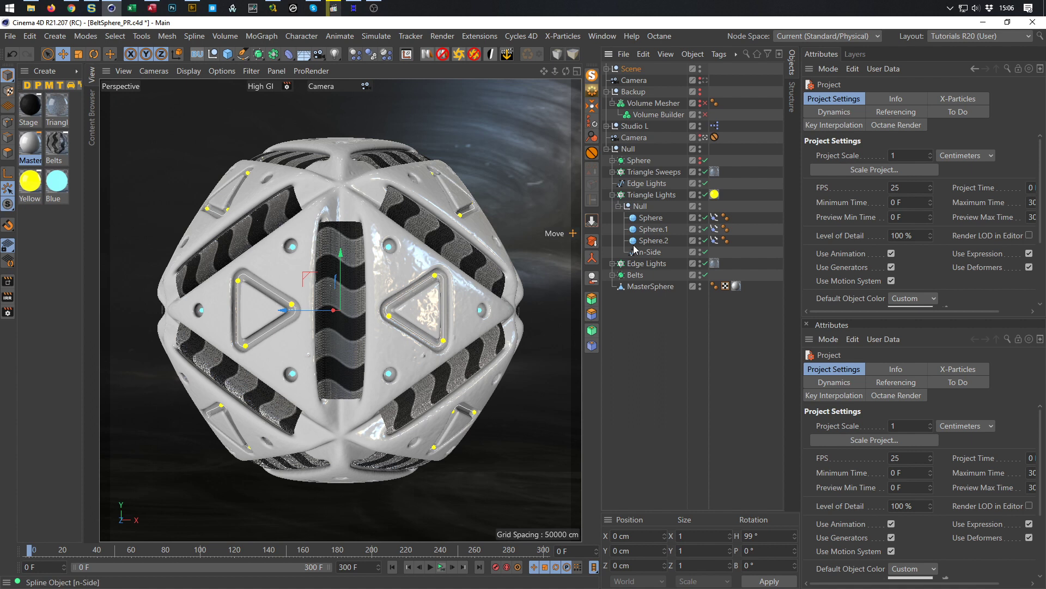
pyautogui.click(715, 218)
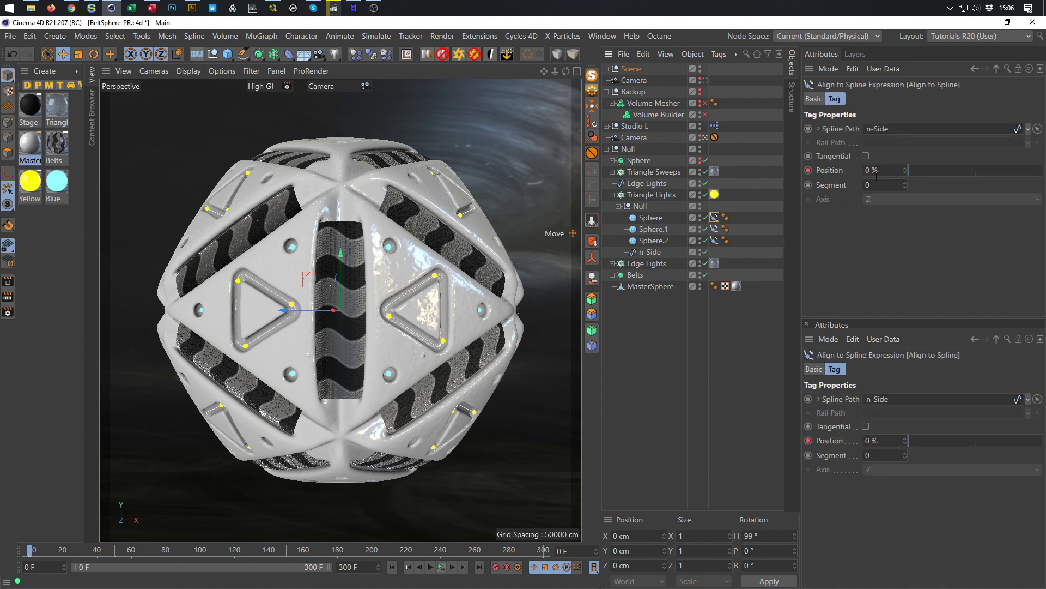
# Step: Check Sphere.1's Align to Spline position of 33% on n-Side, then collapse the Null
pyautogui.click(714, 228)
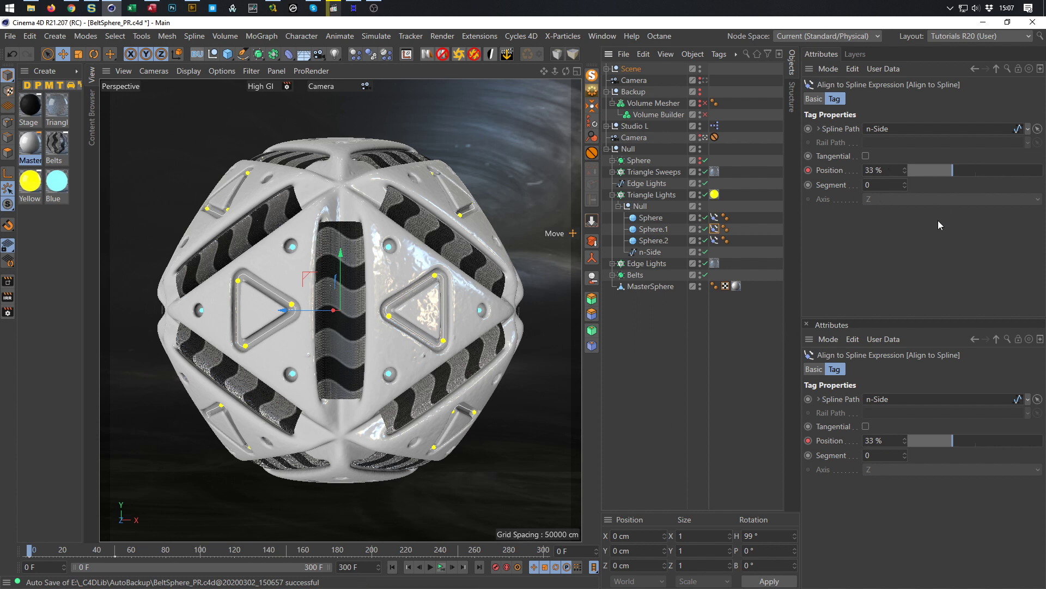
pyautogui.click(619, 205)
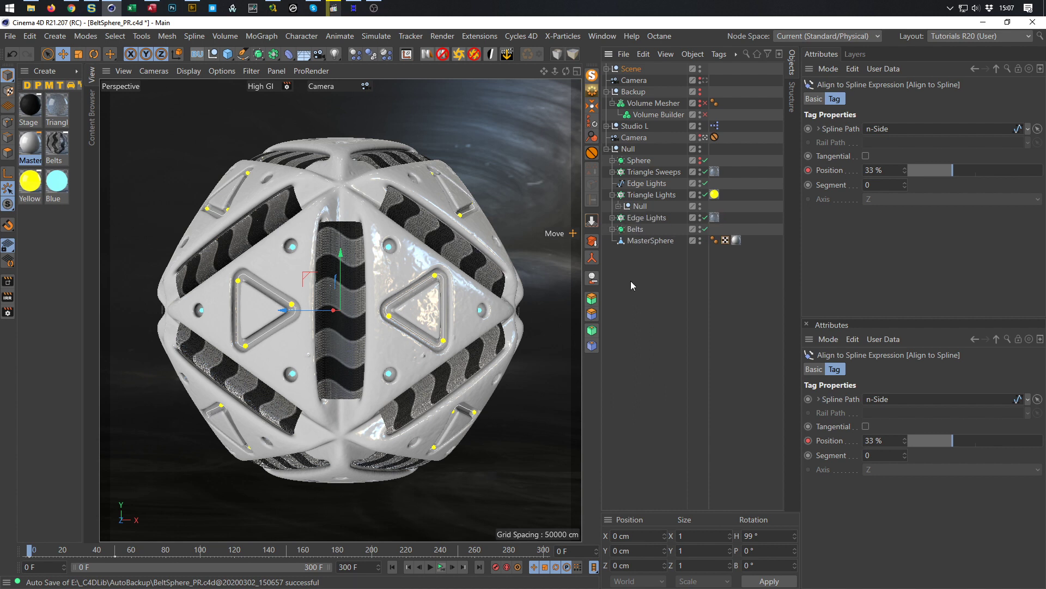
# Step: Ctrl-drag the Triangle Lights cloner to create Triangle Lights.1 and Triangle Lights.2
pyautogui.click(613, 195)
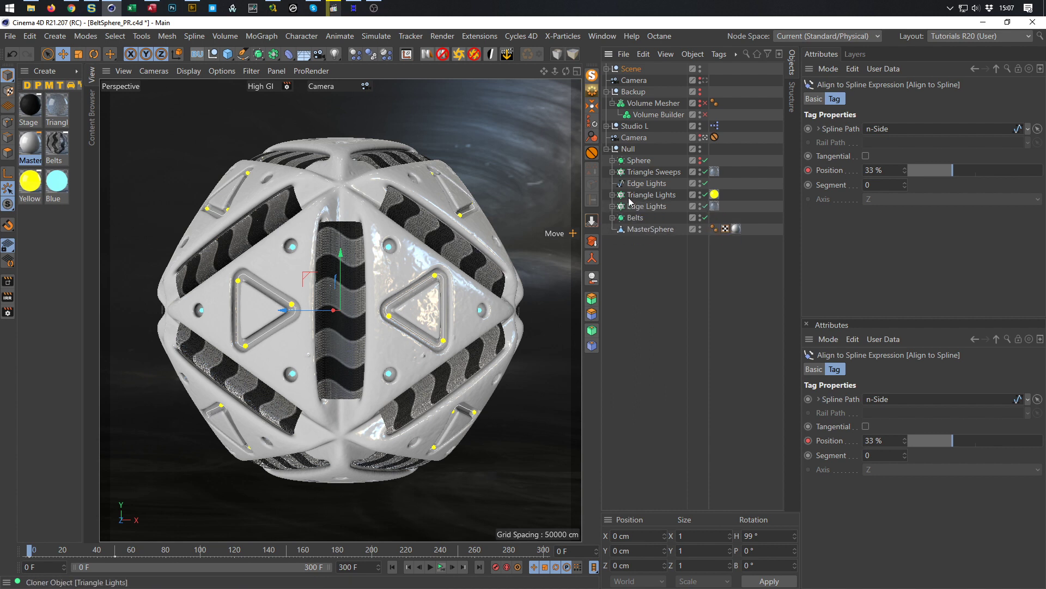
pyautogui.click(646, 196)
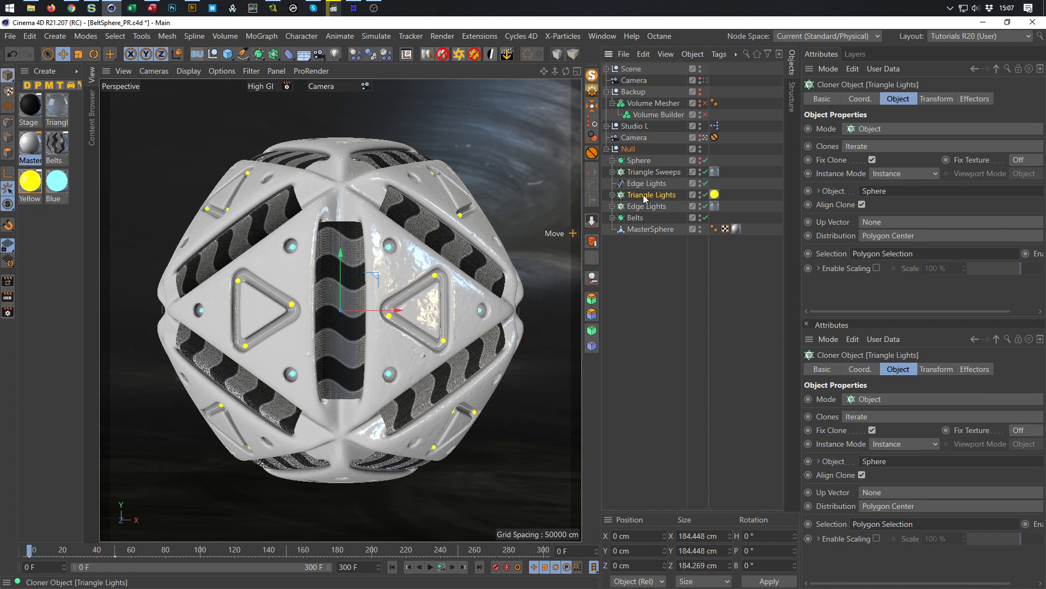
pyautogui.keyDown('ctrl'); pyautogui.moveTo(647, 198); pyautogui.dragTo(646, 218); pyautogui.keyUp('ctrl')
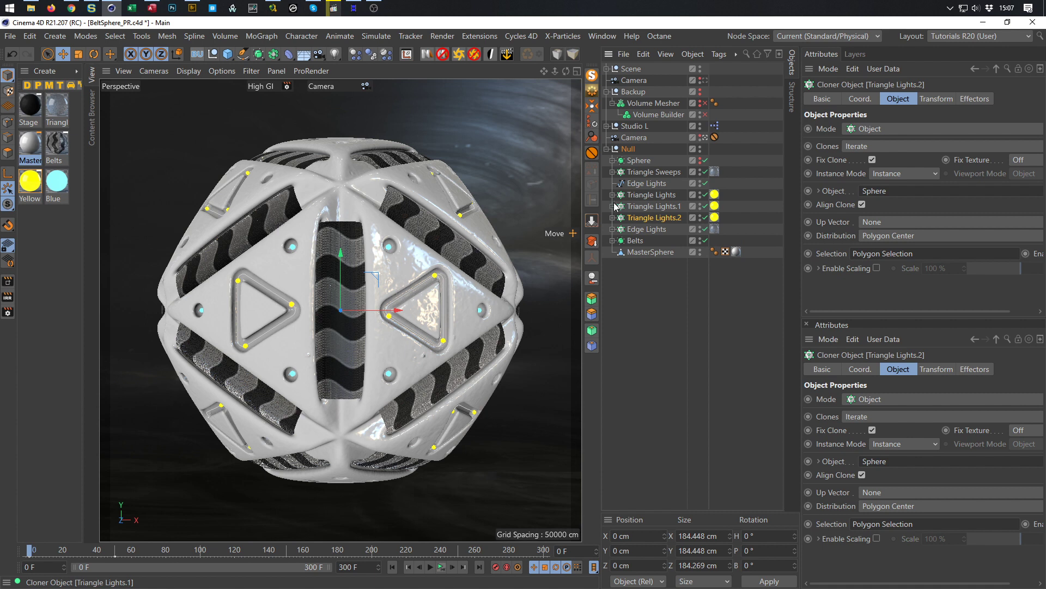
# Step: Delete Sphere.1 and Sphere.2 from the original's Null, keeping Sphere and n-Side
pyautogui.click(613, 195)
pyautogui.click(620, 206)
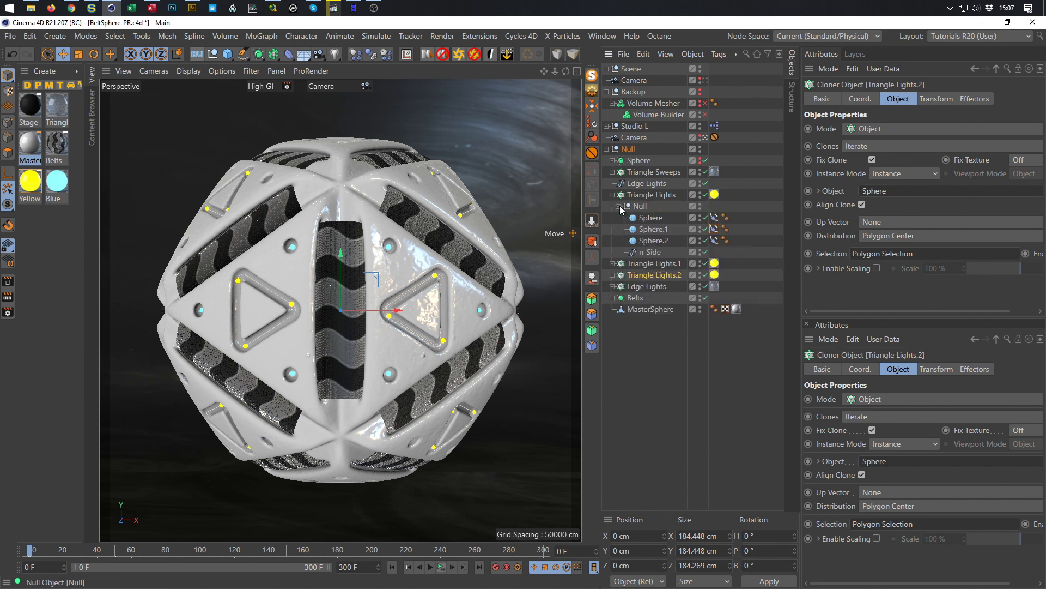
pyautogui.click(654, 229)
pyautogui.keyDown('ctrl'); pyautogui.click(659, 241); pyautogui.keyUp('ctrl')
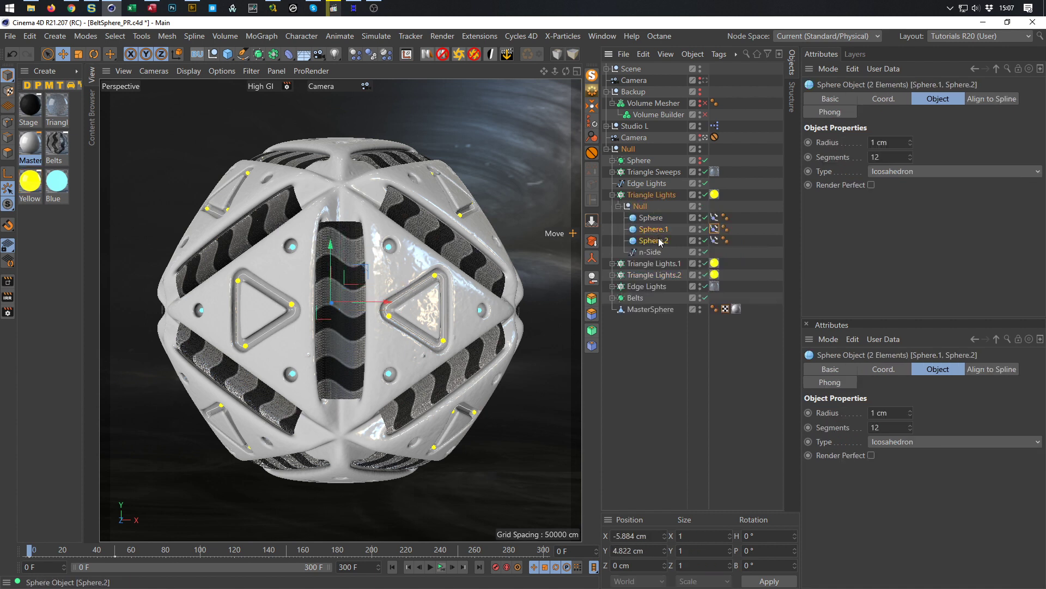
pyautogui.press('Delete')
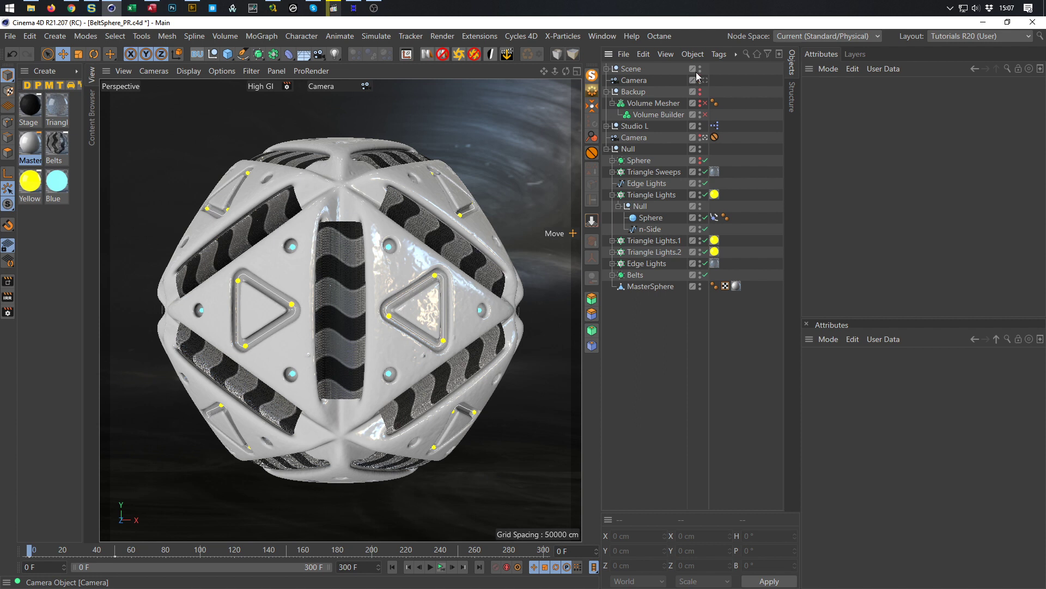
# Step: Switch to a Default Camera close-up of a triangle panel and show the remaining Sphere's Align to Spline tag
pyautogui.click(703, 137)
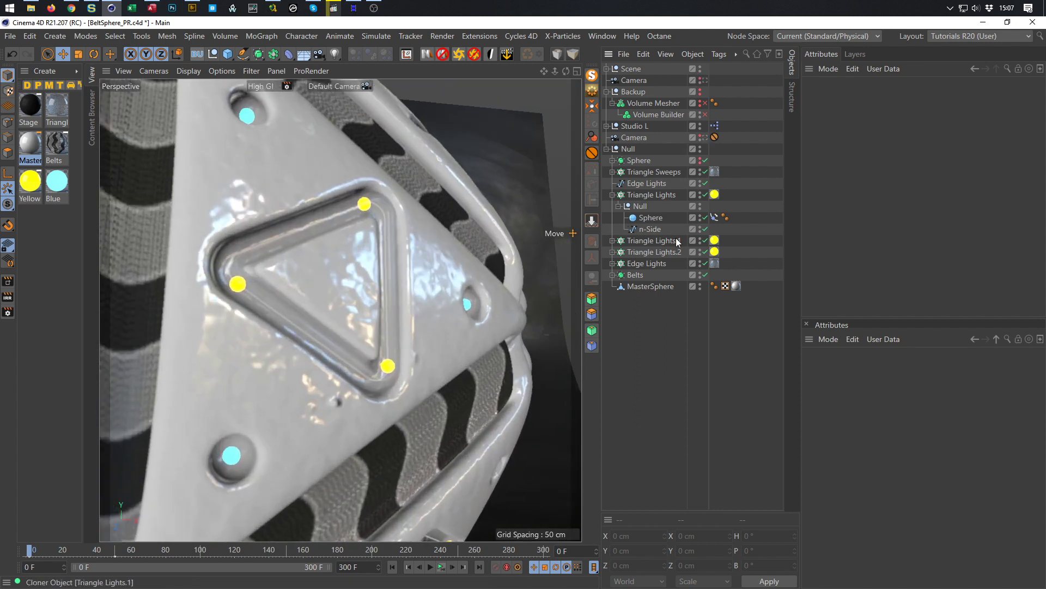
pyautogui.click(714, 218)
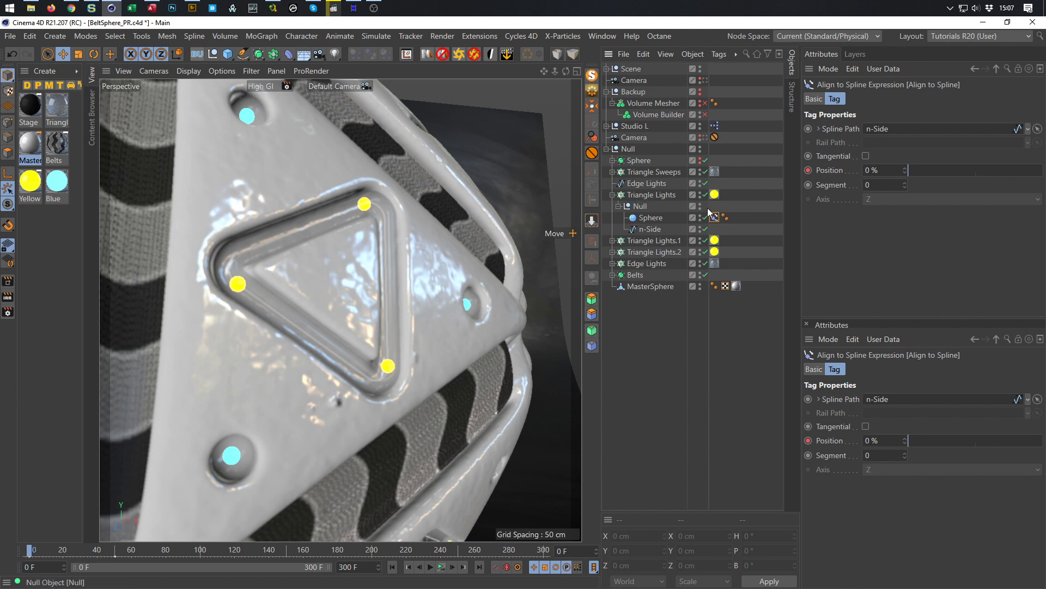
# Step: In Triangle Lights.1, delete Sphere.1 and Sphere.2, leaving one Sphere and its Align to Spline tag
pyautogui.click(613, 194)
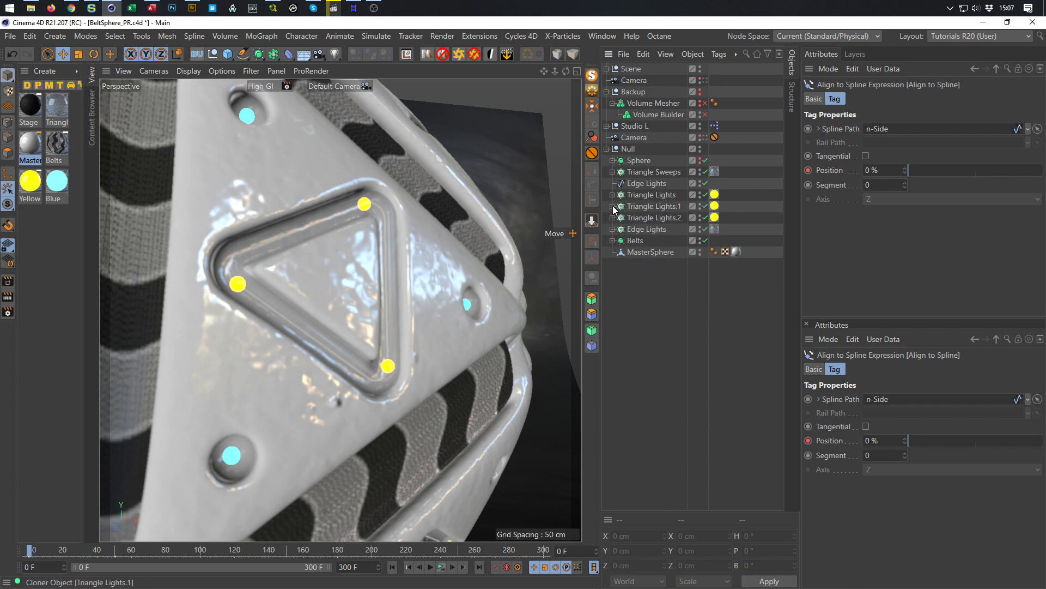
pyautogui.click(613, 206)
pyautogui.click(619, 218)
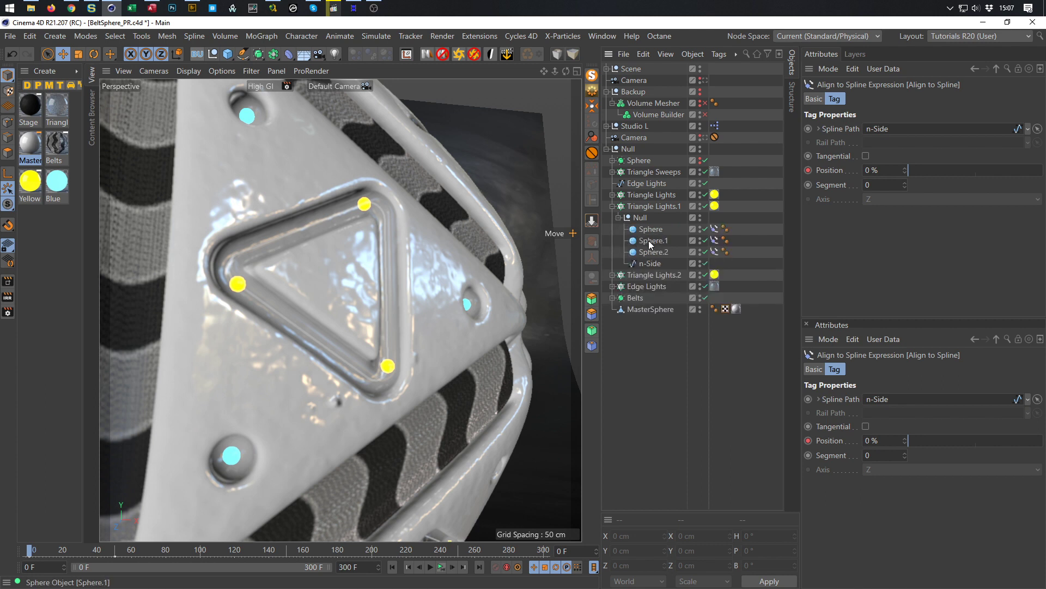
pyautogui.click(653, 240)
pyautogui.keyDown('shift'); pyautogui.click(654, 251); pyautogui.keyUp('shift')
pyautogui.press('Delete')
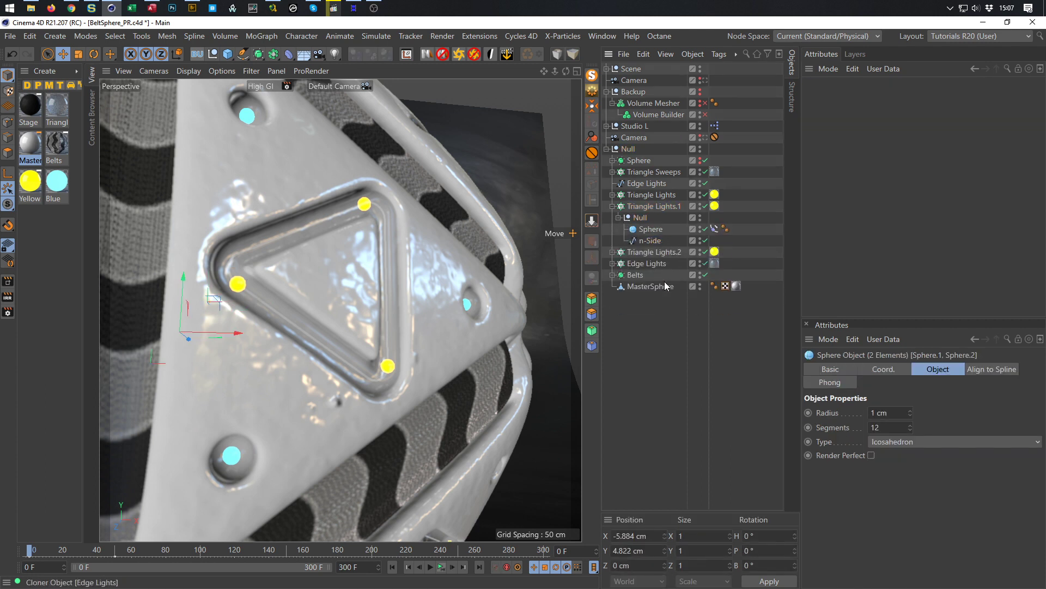
pyautogui.click(715, 228)
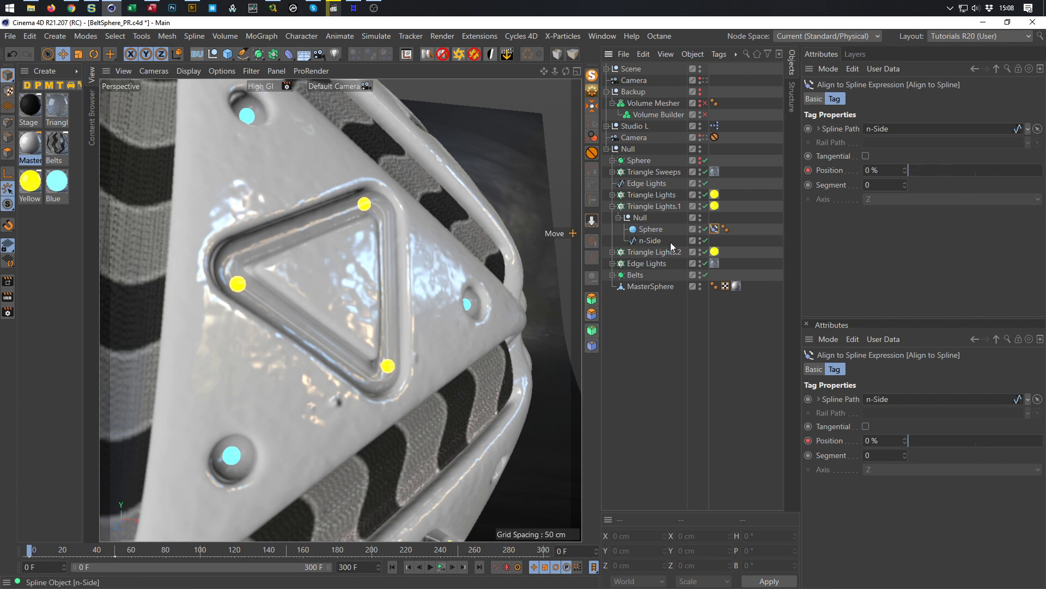
pyautogui.click(700, 250)
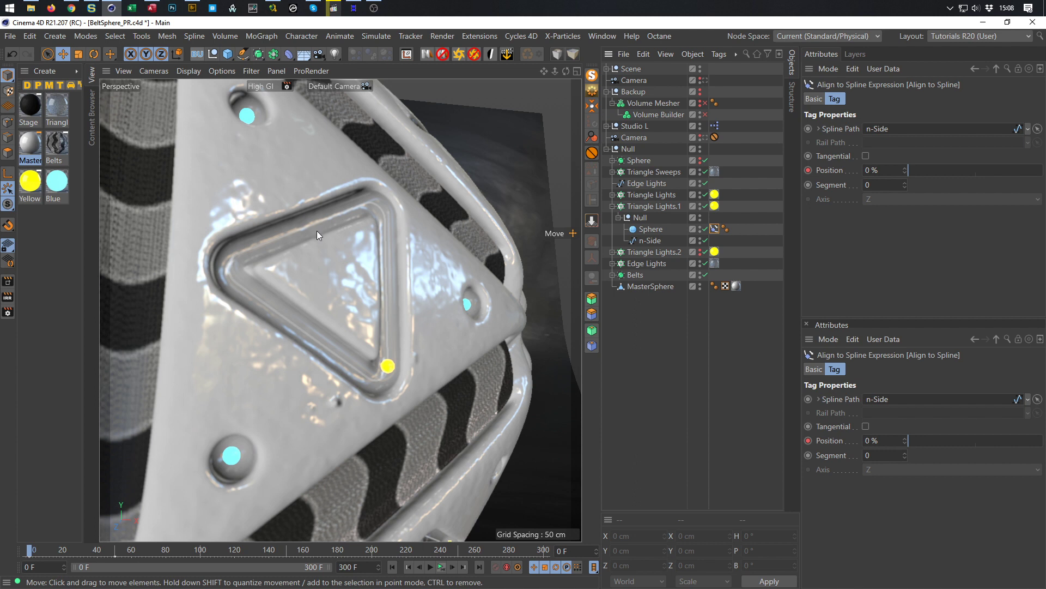
# Step: In Point mode, apply Move Up Sequence twice to the n-Side spline, moving the light to the left corner
pyautogui.click(649, 242)
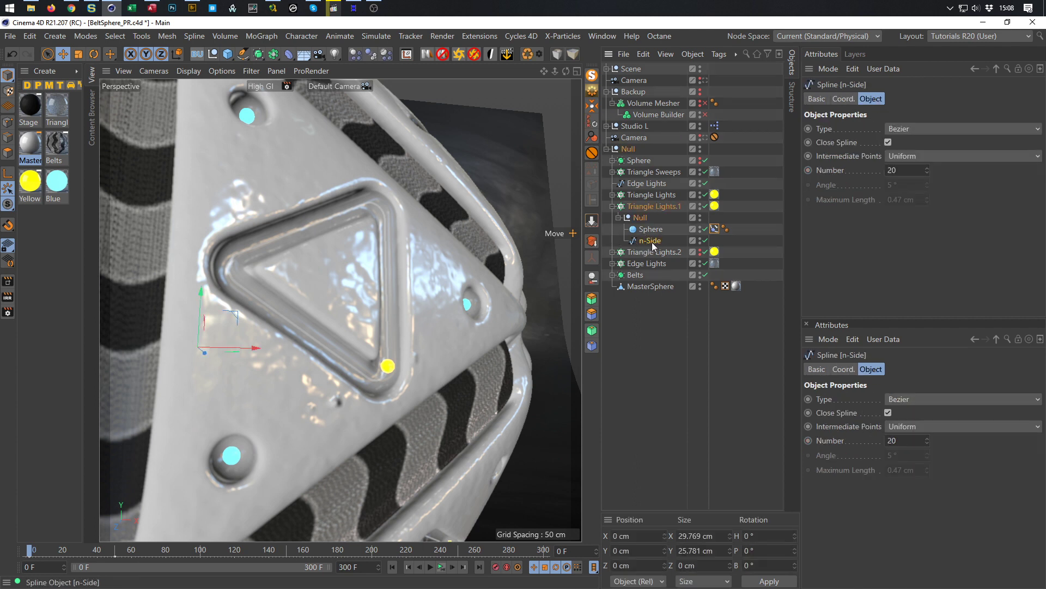
pyautogui.press('Return')
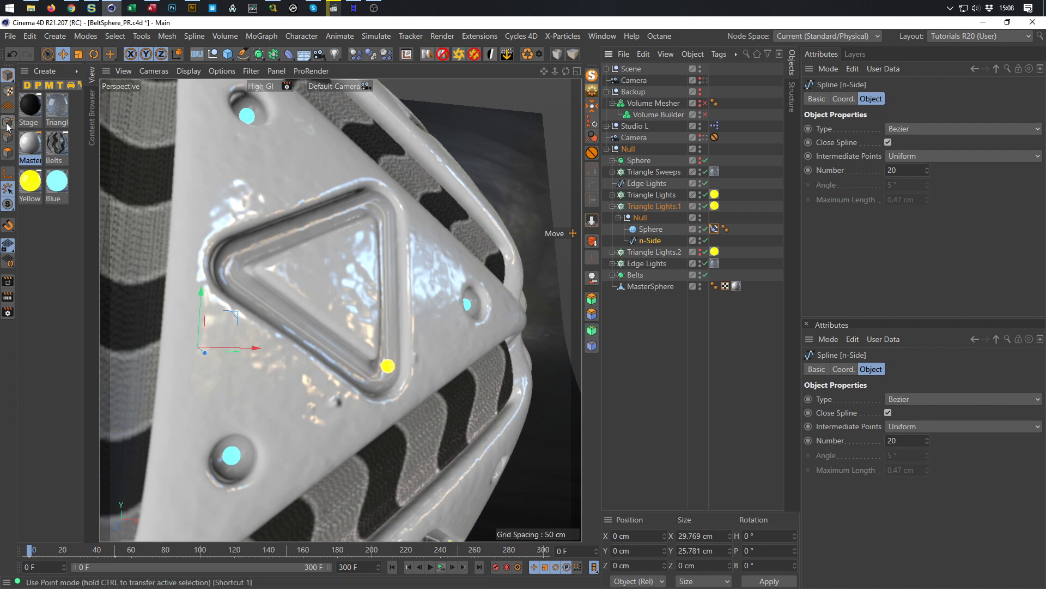
pyautogui.rightClick(486, 139)
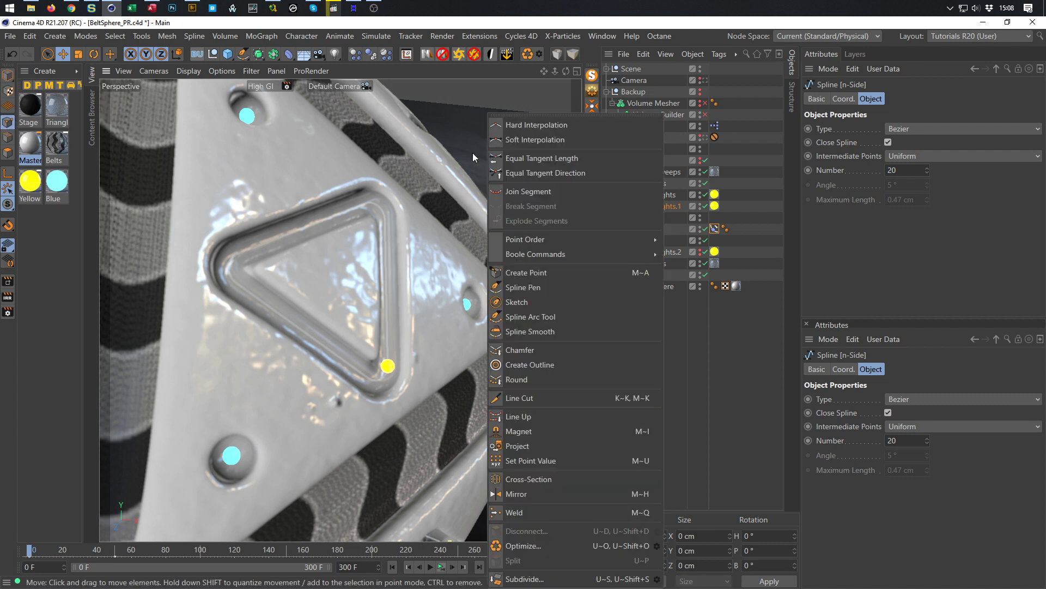
pyautogui.moveTo(629, 236)
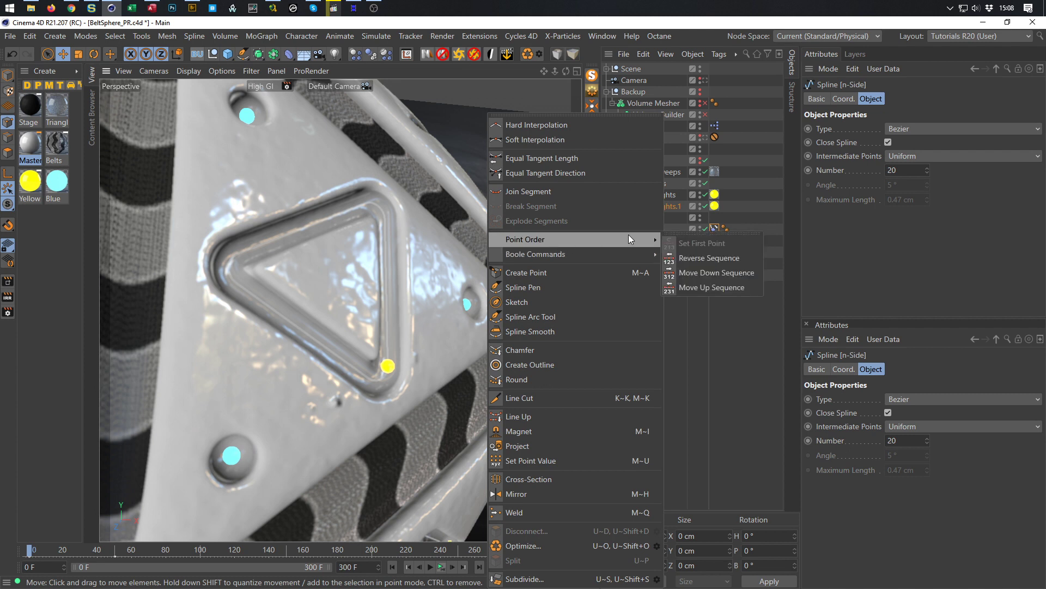
pyautogui.moveTo(686, 223); pyautogui.dragTo(479, 106)
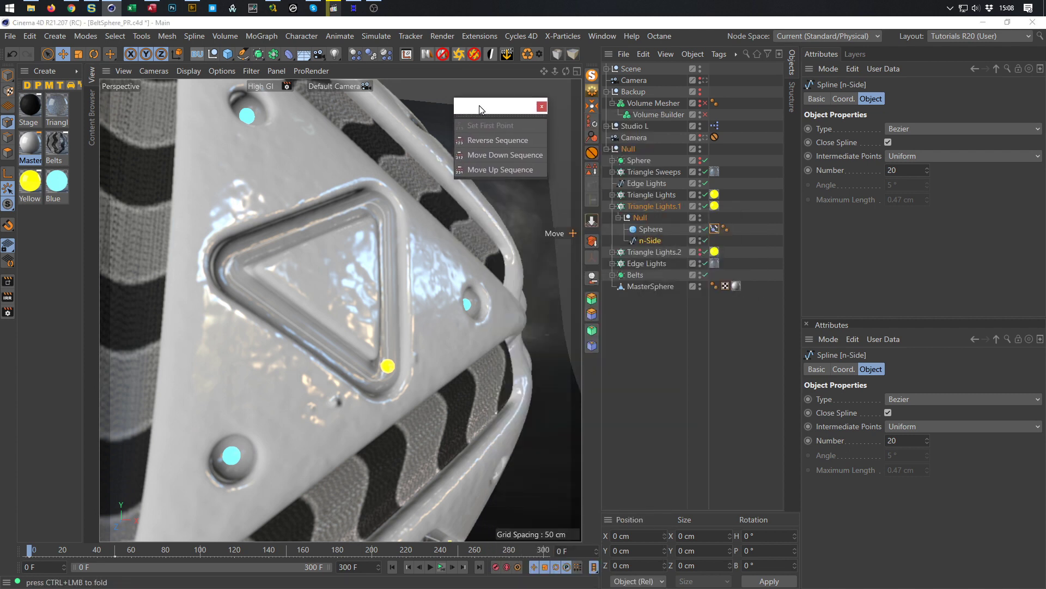
pyautogui.click(497, 168)
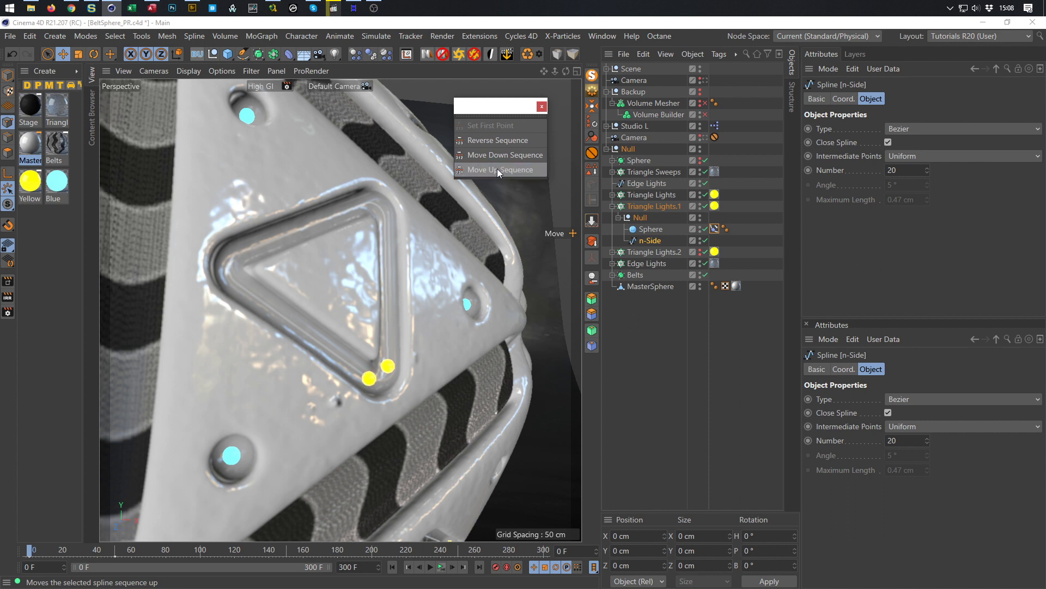
pyautogui.click(502, 168)
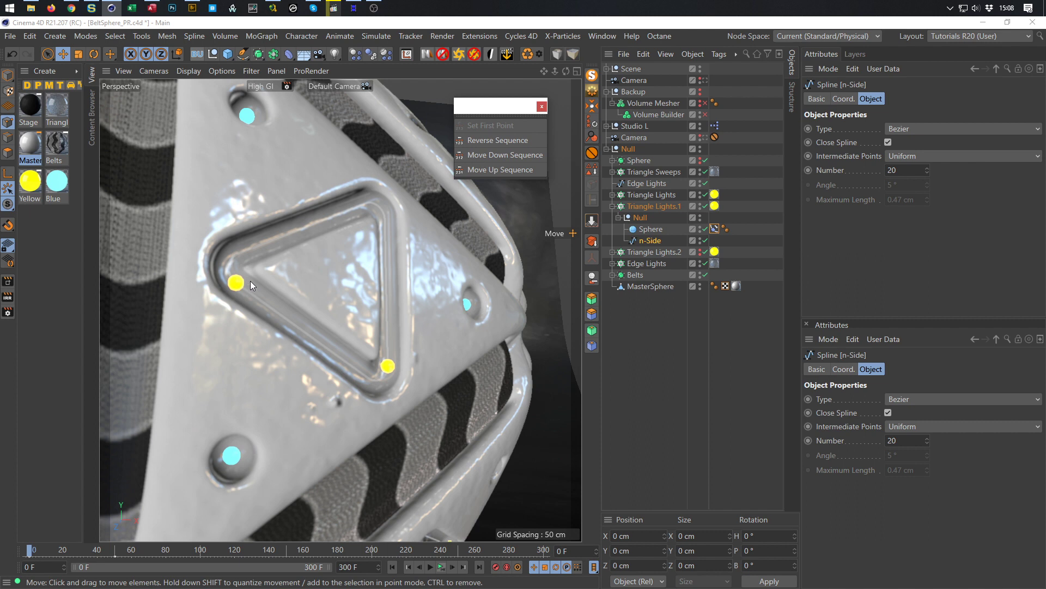
# Step: In Triangle Lights.2, delete Sphere.1 and Sphere.2, keeping Sphere and n-Side
pyautogui.click(613, 206)
pyautogui.click(613, 218)
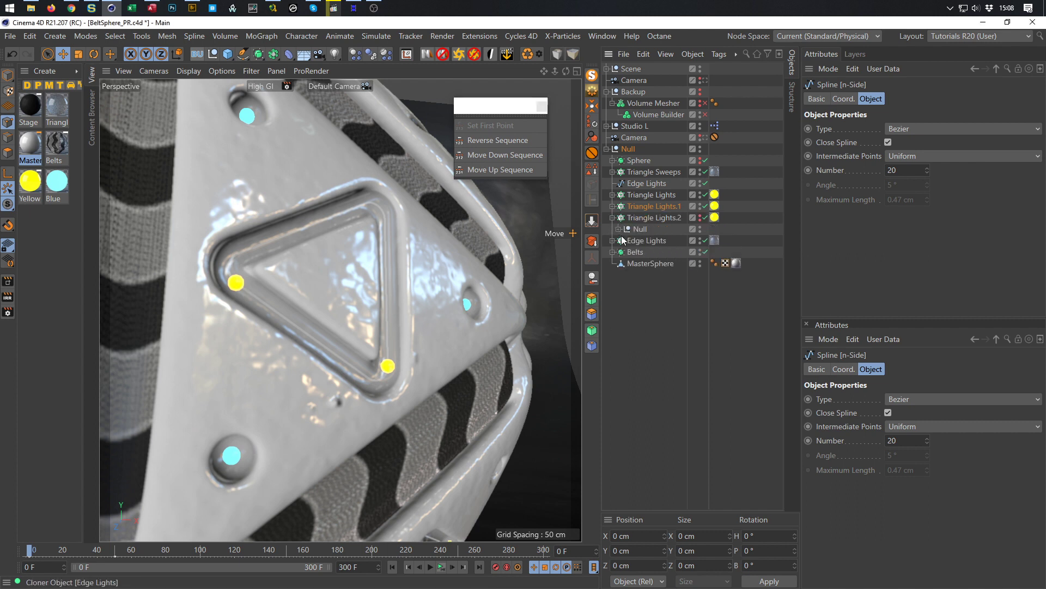
pyautogui.click(619, 229)
pyautogui.click(649, 253)
pyautogui.keyDown('ctrl'); pyautogui.click(652, 263); pyautogui.keyUp('ctrl')
pyautogui.press('Delete')
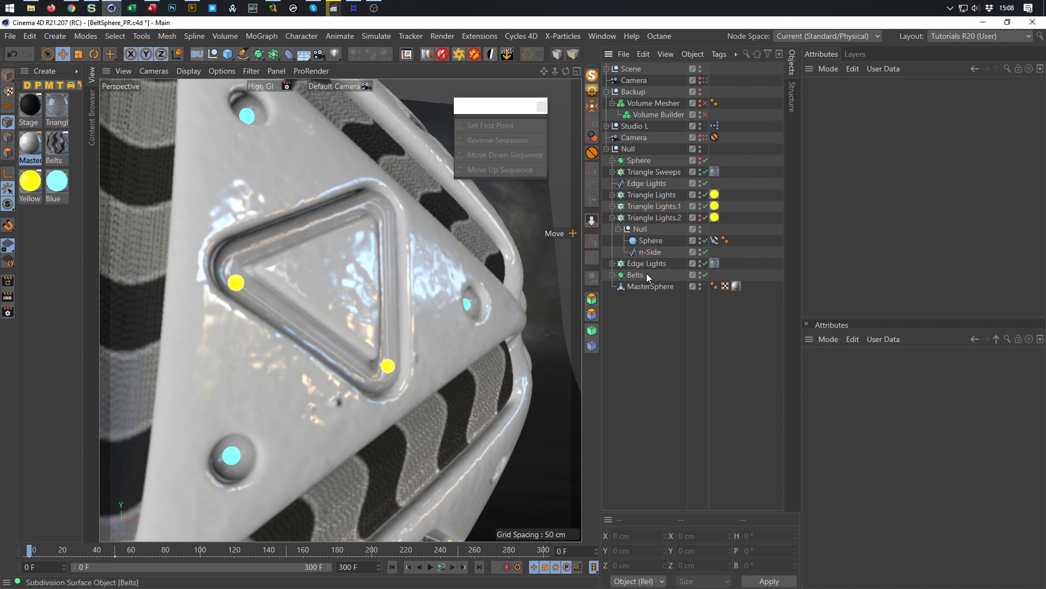
pyautogui.click(713, 244)
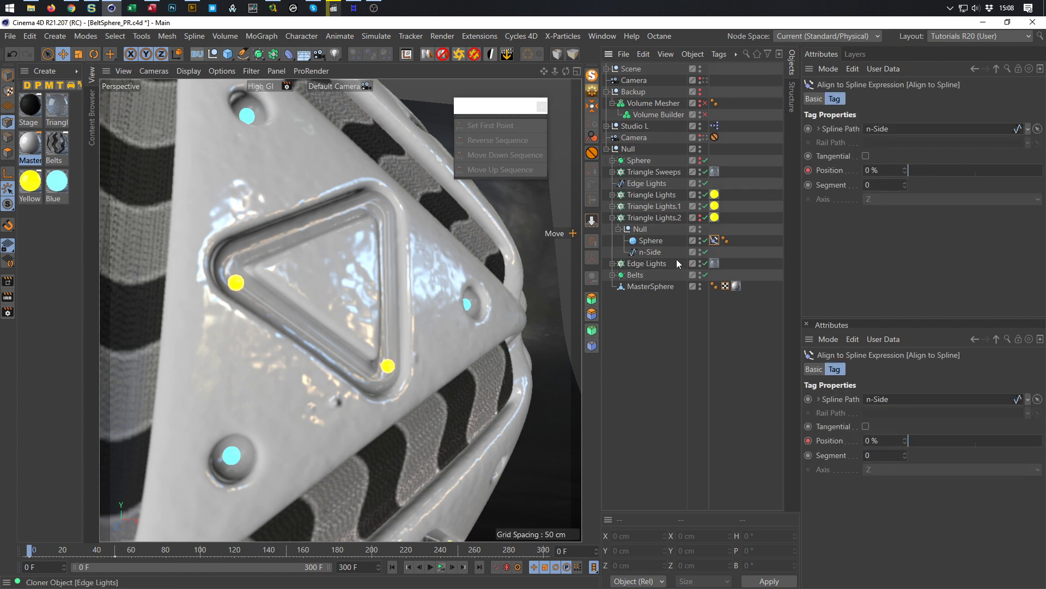
# Step: Apply Move Up Sequence twice to Triangle Lights.2's n-Side spline
pyautogui.click(643, 253)
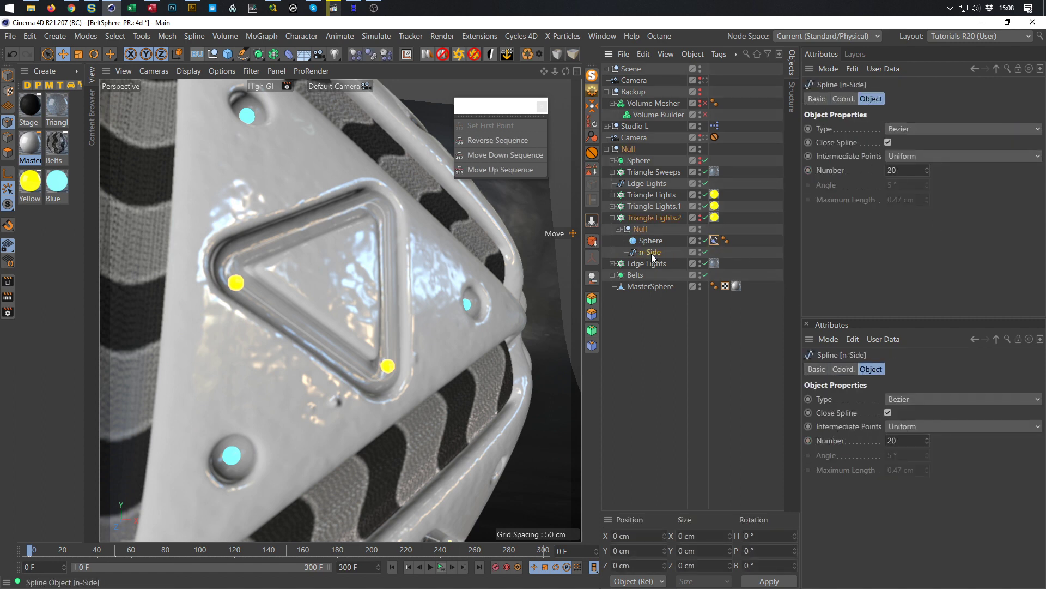
pyautogui.click(488, 167)
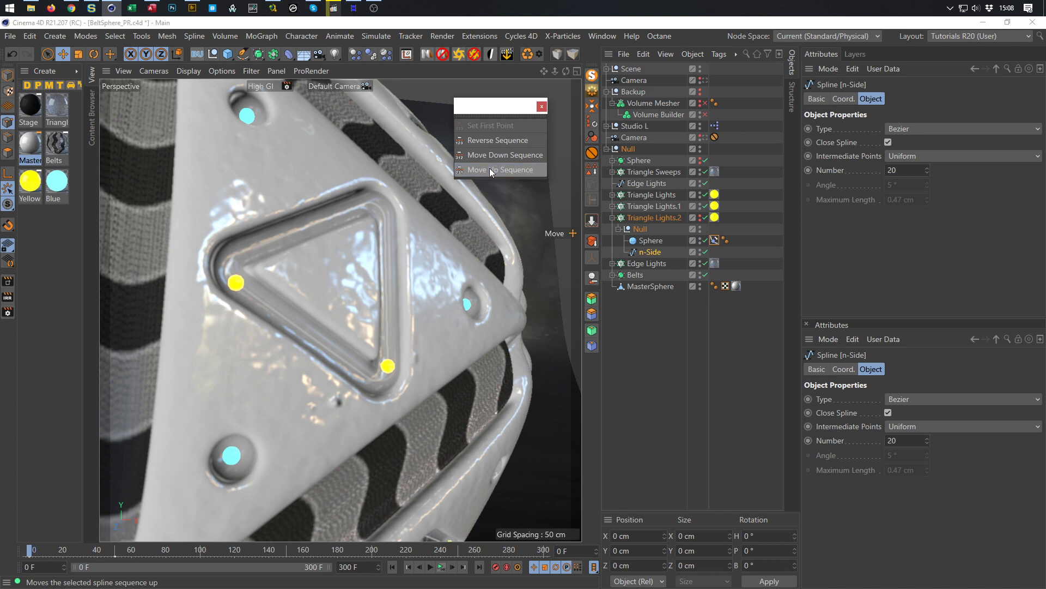
pyautogui.click(492, 170)
pyautogui.click(650, 253)
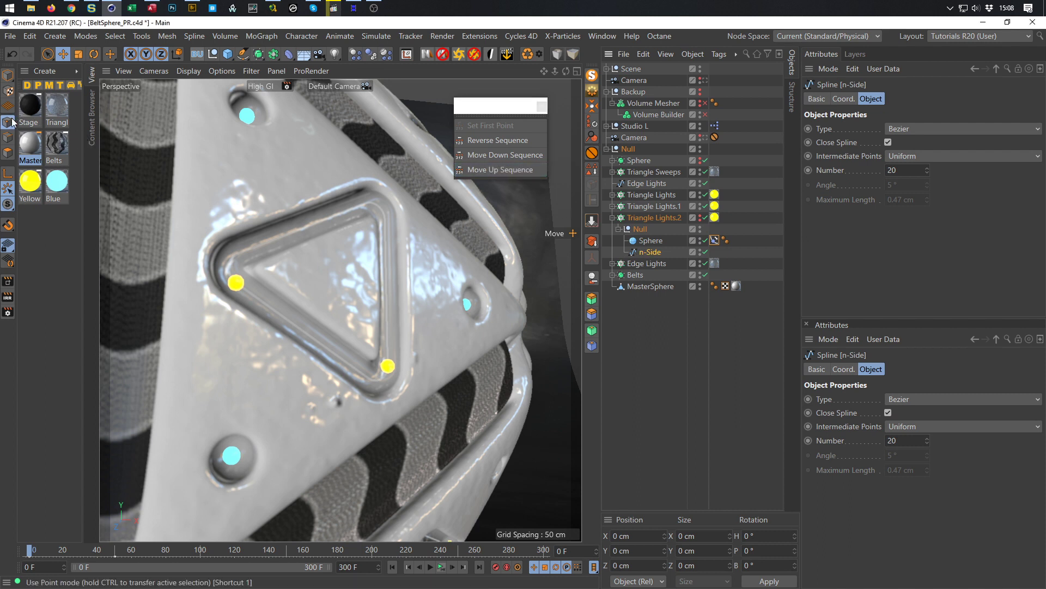
pyautogui.click(493, 170)
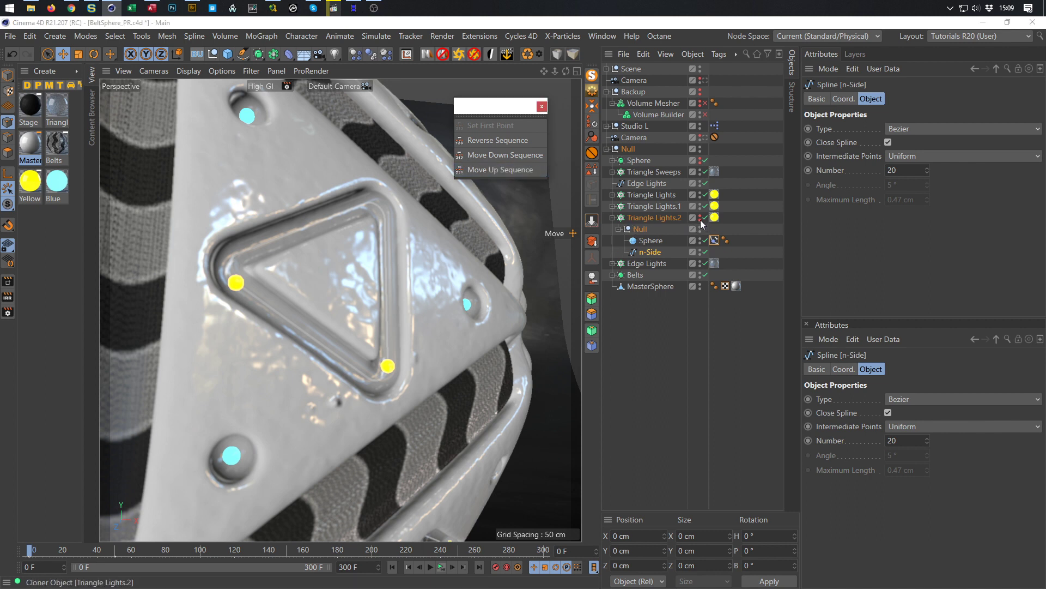
# Step: Apply Move Up Sequence three more times so the third light reaches the top corner, then close the palette
pyautogui.click(494, 170)
pyautogui.click(494, 170)
pyautogui.click(494, 170)
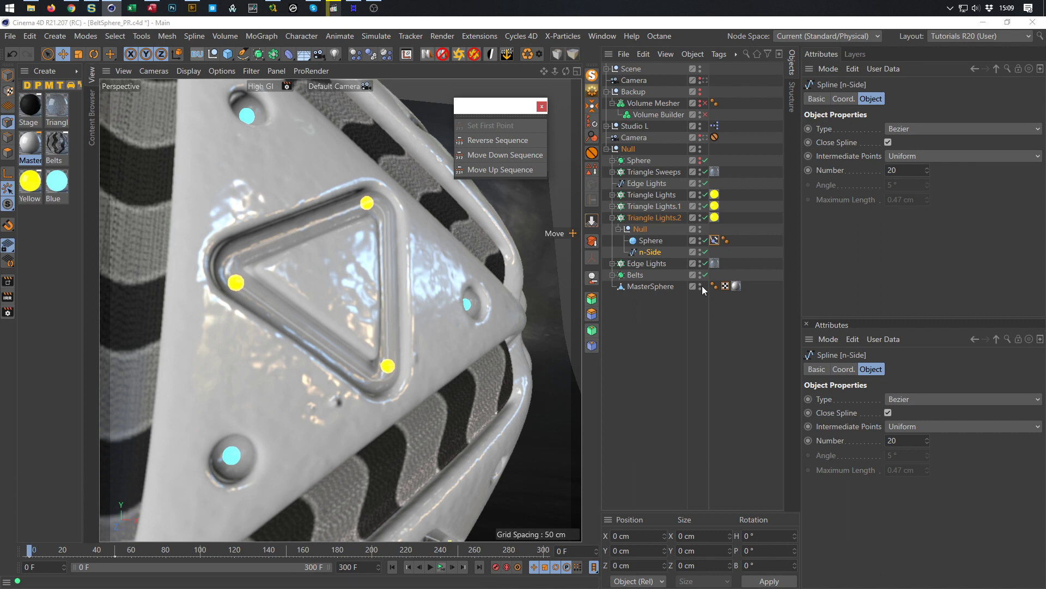
pyautogui.click(542, 106)
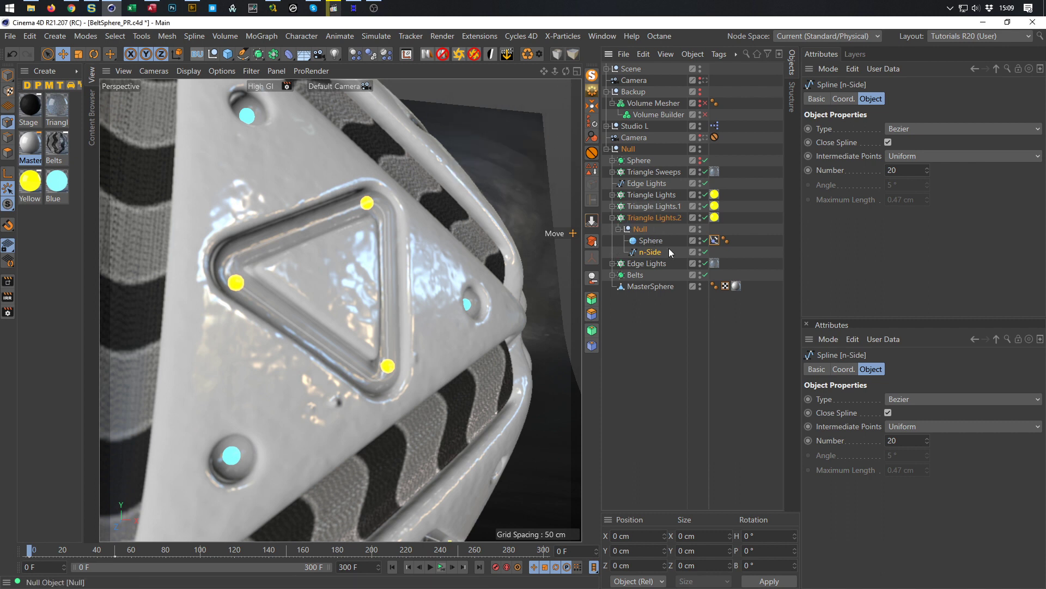
# Step: Play and rewind the timeline to confirm the three corner lights, then review Triangle Lights.2's Sphere tag
pyautogui.click(613, 218)
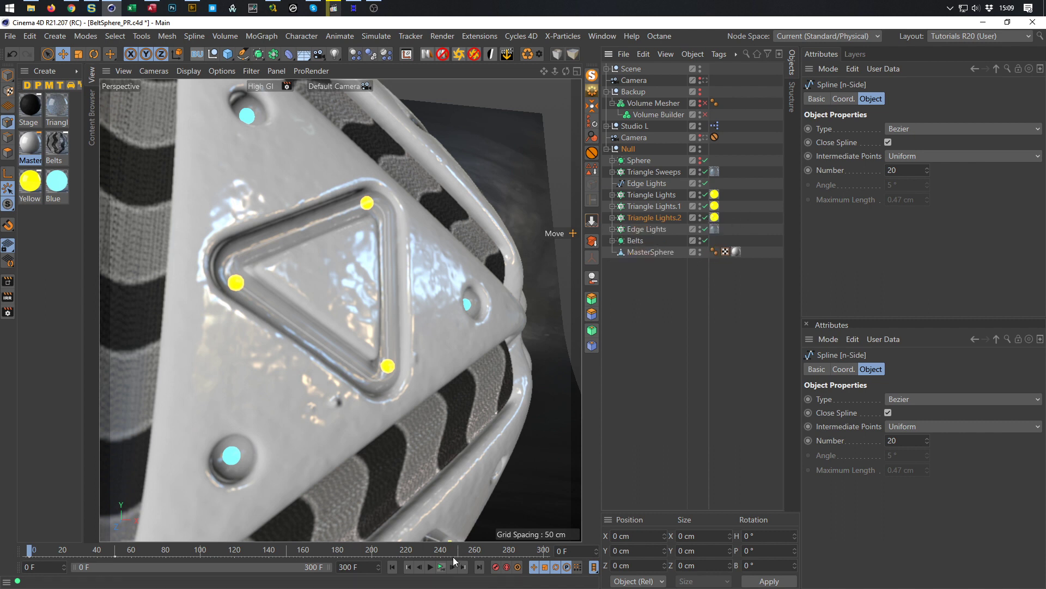
pyautogui.click(441, 569)
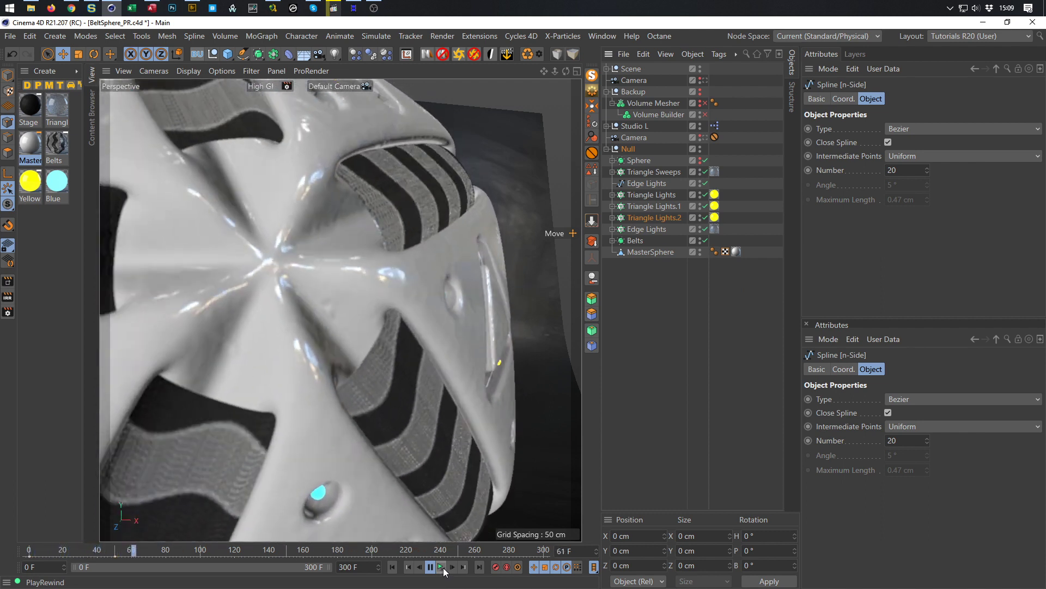
pyautogui.click(443, 567)
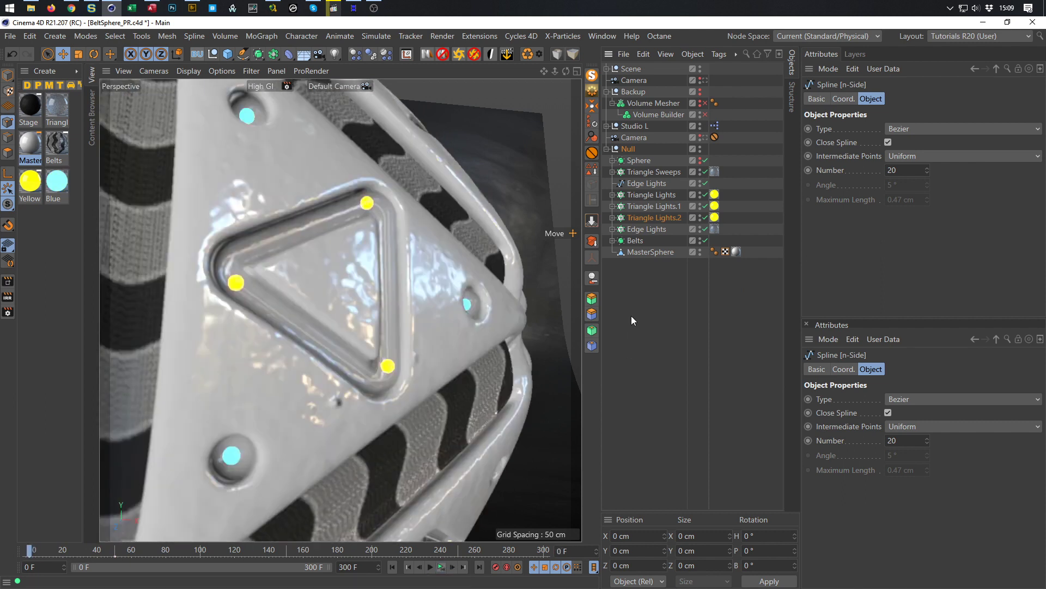
pyautogui.click(613, 217)
pyautogui.click(714, 241)
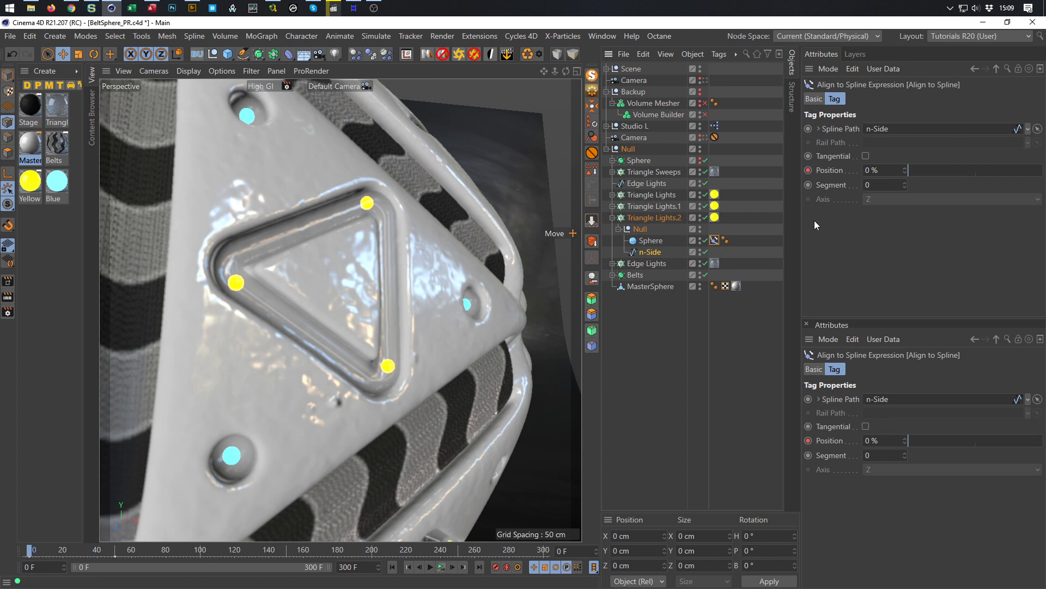